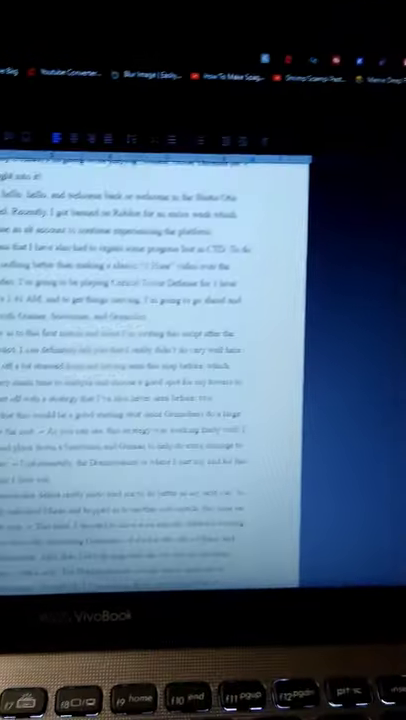
{"action": "scroll", "coordinate": [150, 350], "scroll_direction": "down", "scroll_amount": 5}
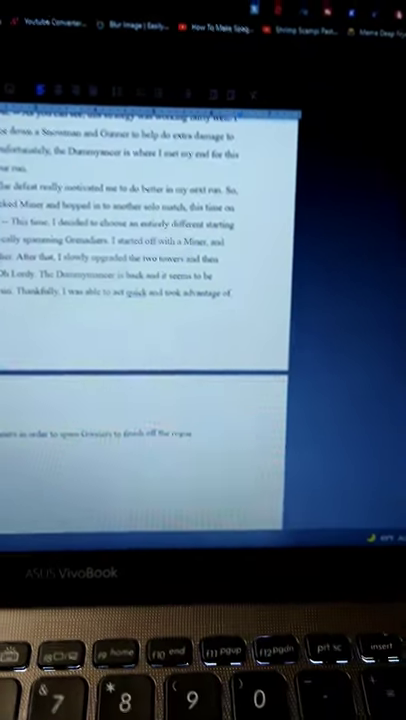